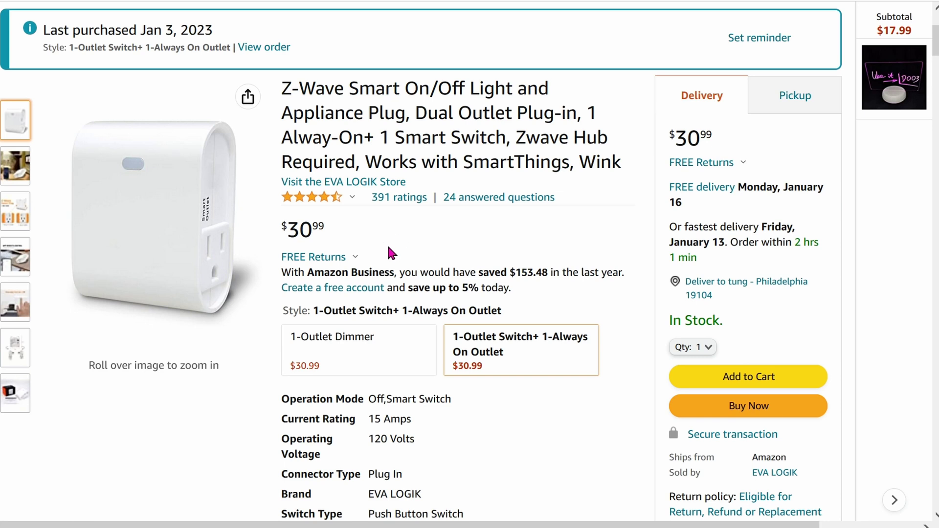
# Step: From Settings, open Devices & Services and list the Z-Wave JS integration's 31 devices
pyautogui.moveTo(174, 216)
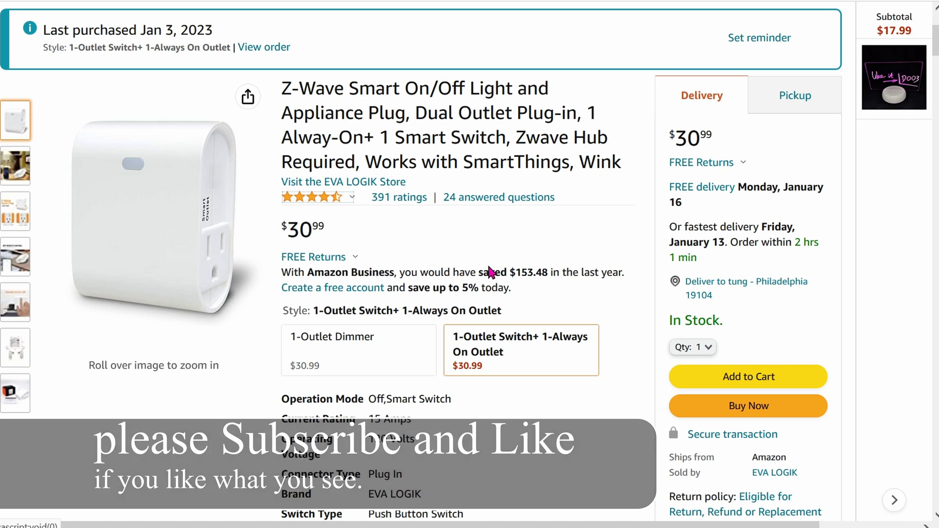
pyautogui.moveTo(133, 177)
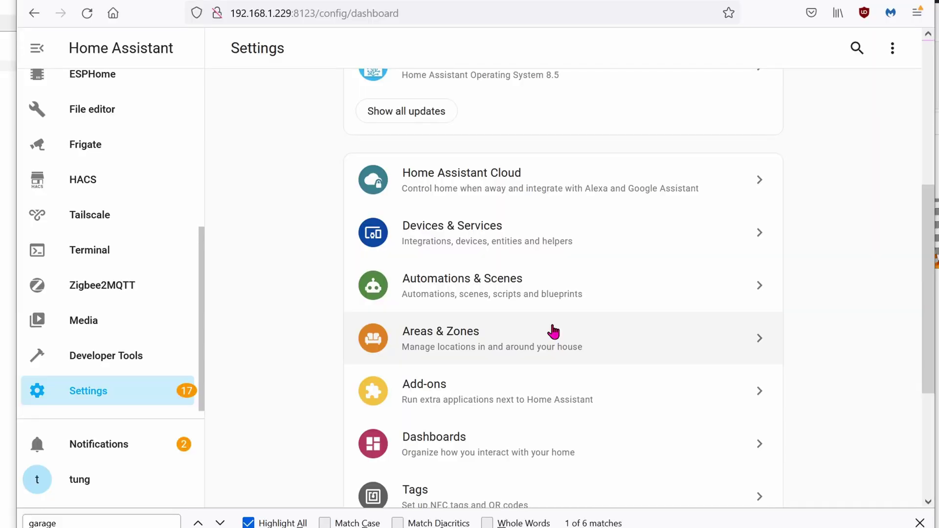
pyautogui.click(129, 393)
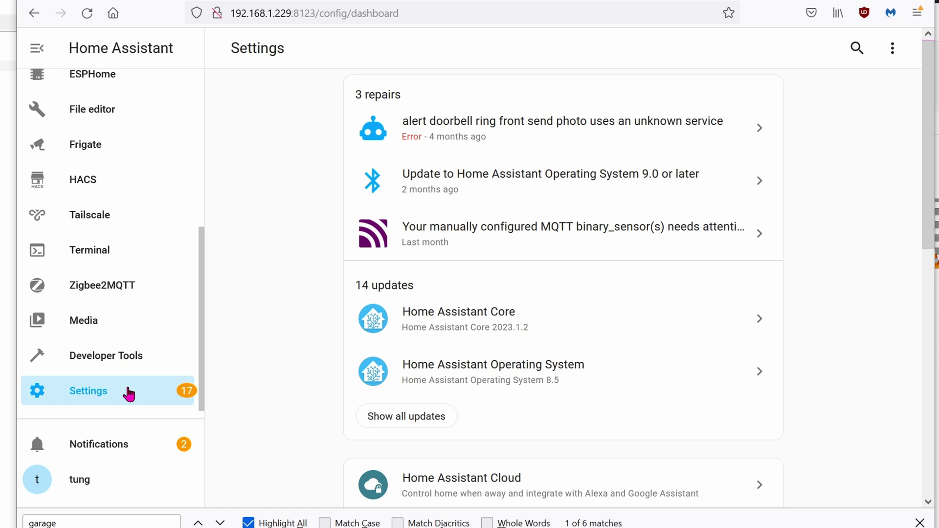
pyautogui.click(129, 393)
pyautogui.scroll(-5, 498, 340)
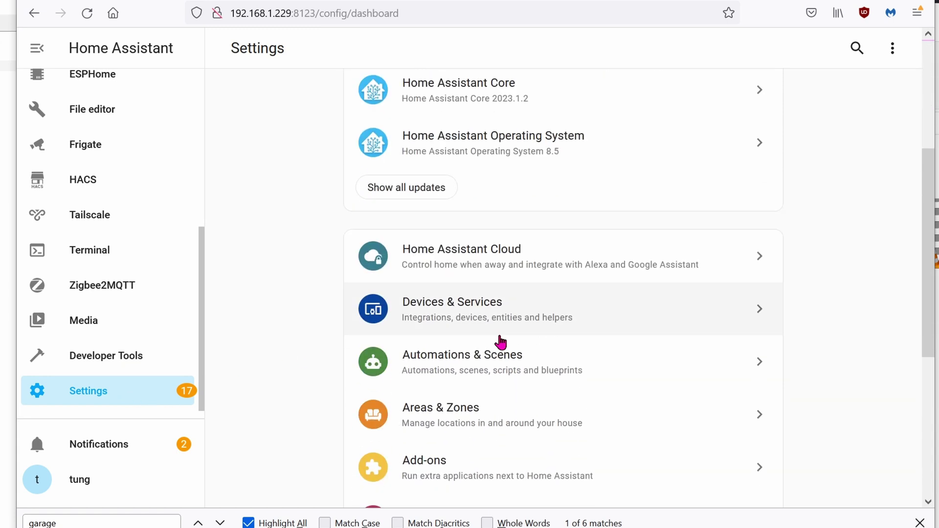
pyautogui.click(480, 311)
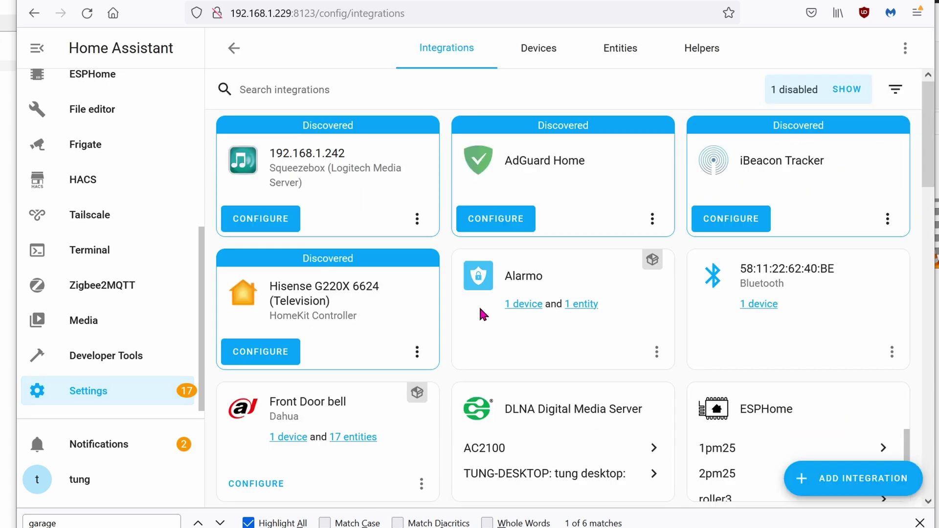
pyautogui.scroll(-15, 480, 305)
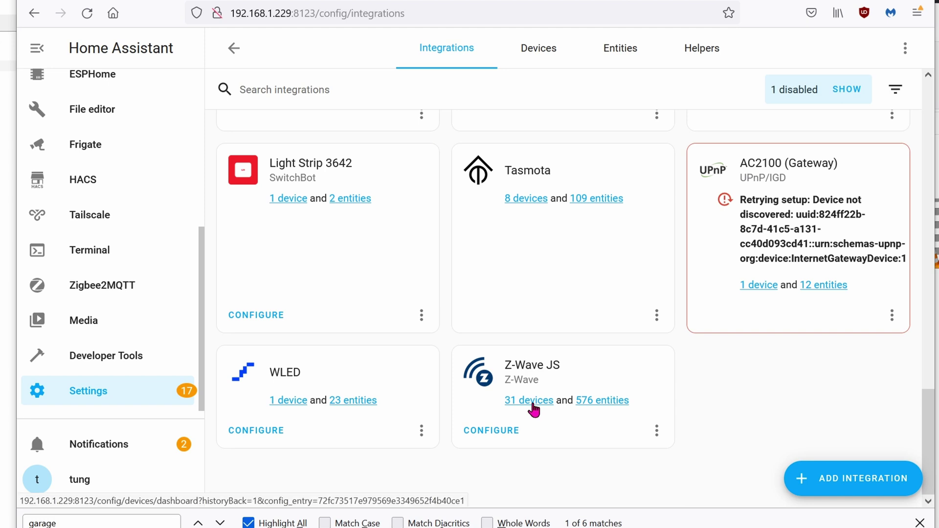
pyautogui.click(533, 403)
# Step: Open the Node 43 device and check the plug house sirens entity ID switch.node_43
pyautogui.click(478, 299)
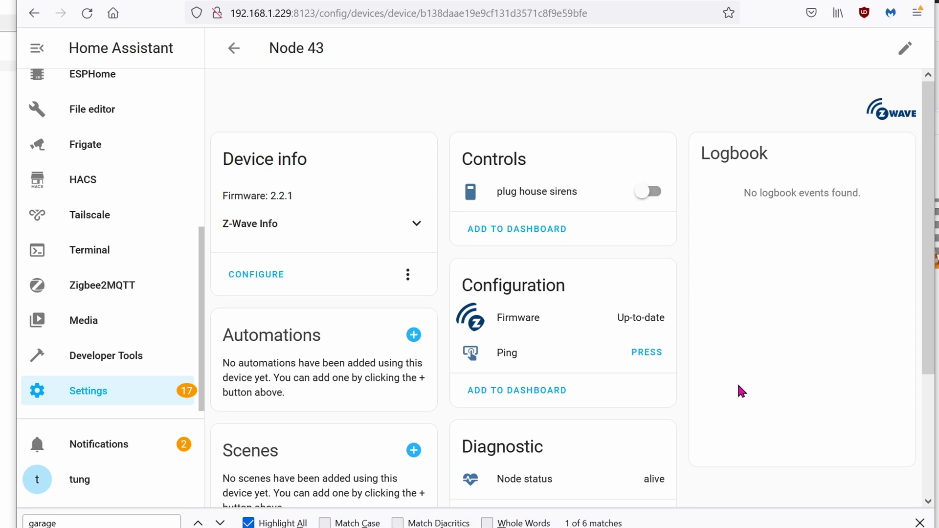
pyautogui.click(468, 190)
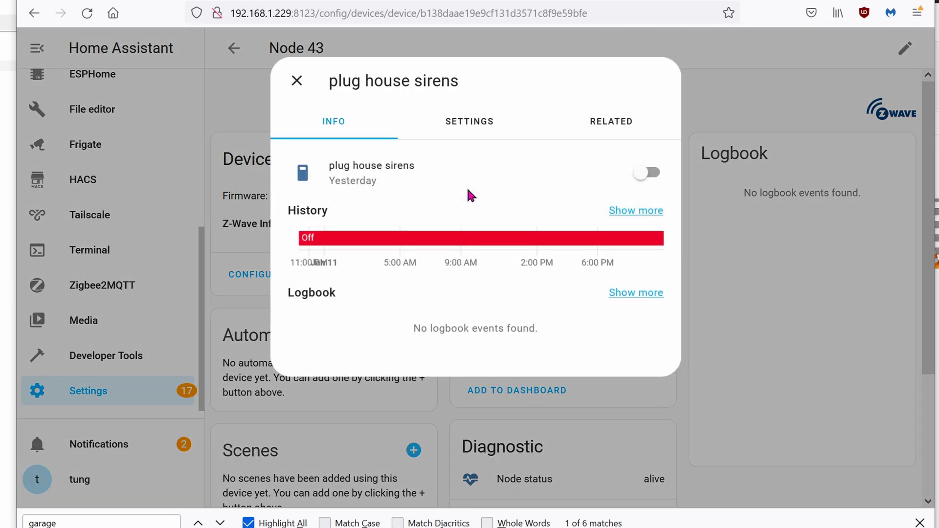
pyautogui.click(467, 125)
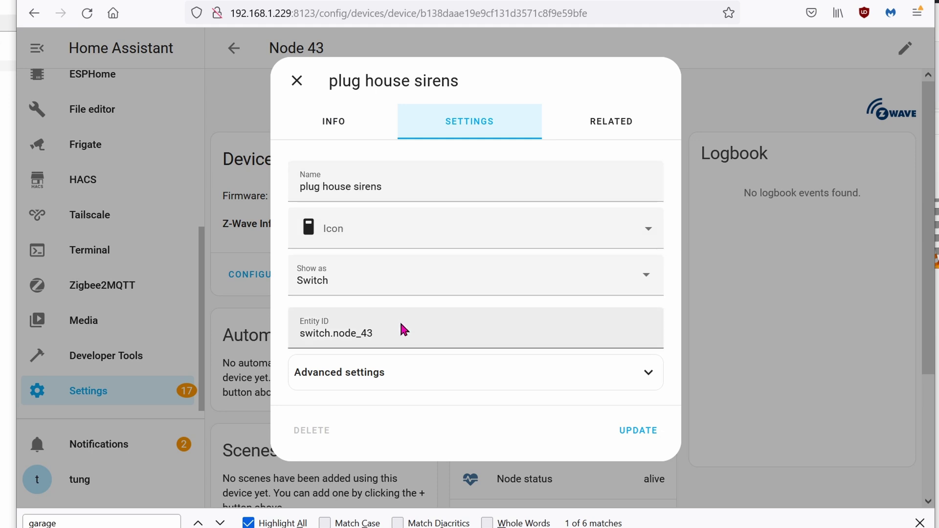
pyautogui.moveTo(398, 334); pyautogui.dragTo(203, 332)
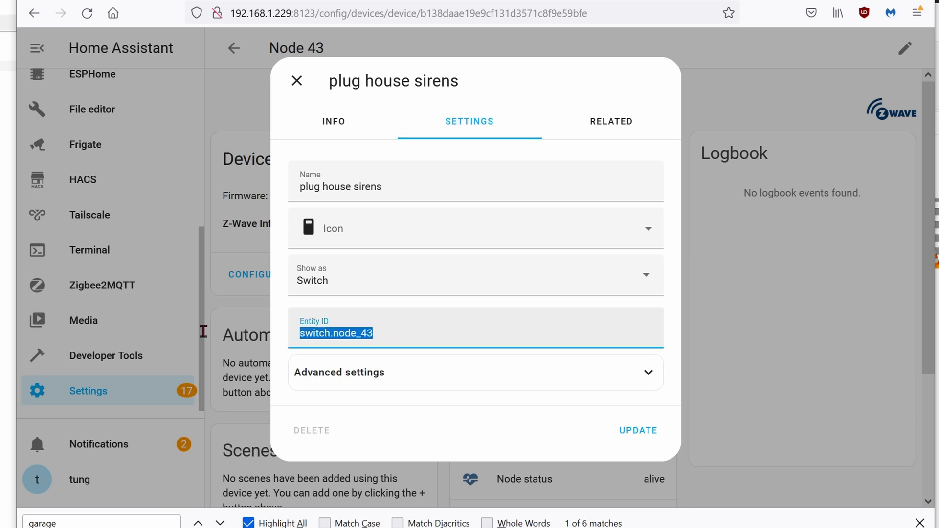
pyautogui.click(204, 332)
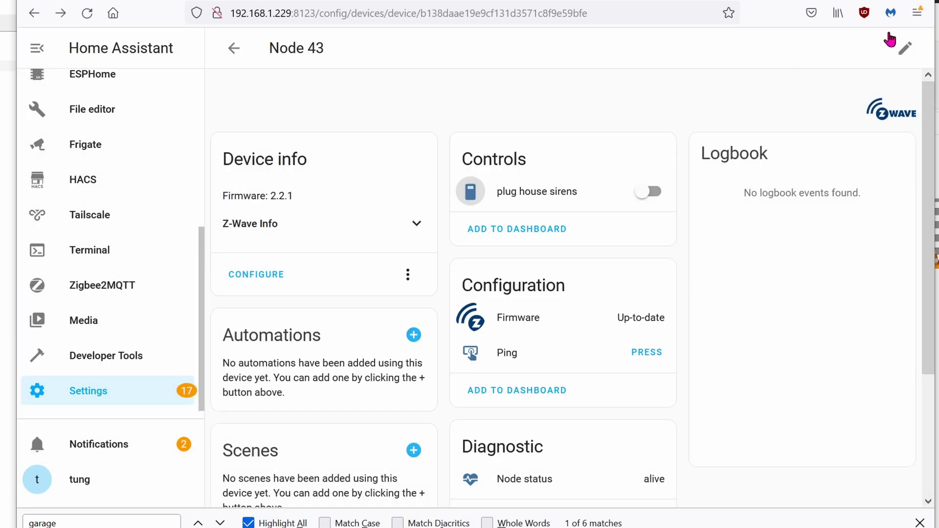
# Step: Rename Node 43 to 'plug house siren' in the basement area, keeping its entity IDs
pyautogui.click(906, 49)
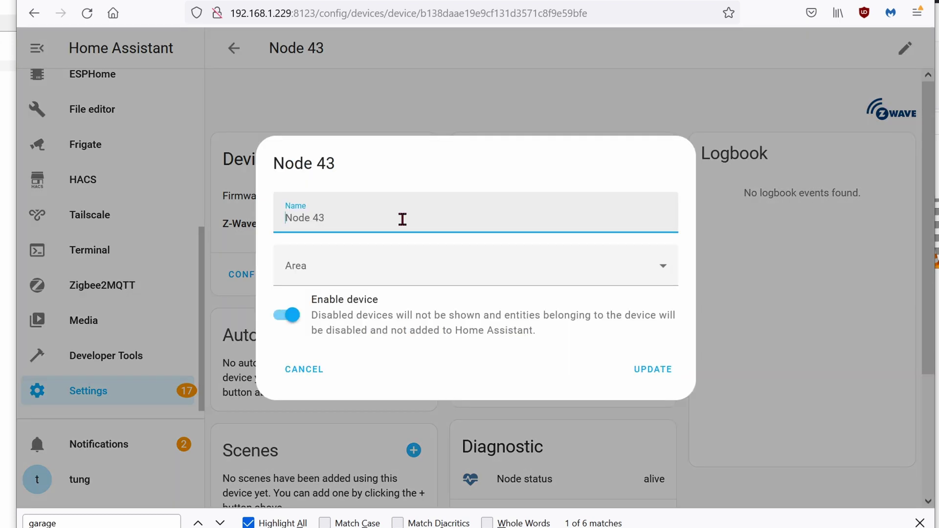
pyautogui.hotkey('ctrl', 'a')
pyautogui.write('plug house siren')
pyautogui.click(639, 265)
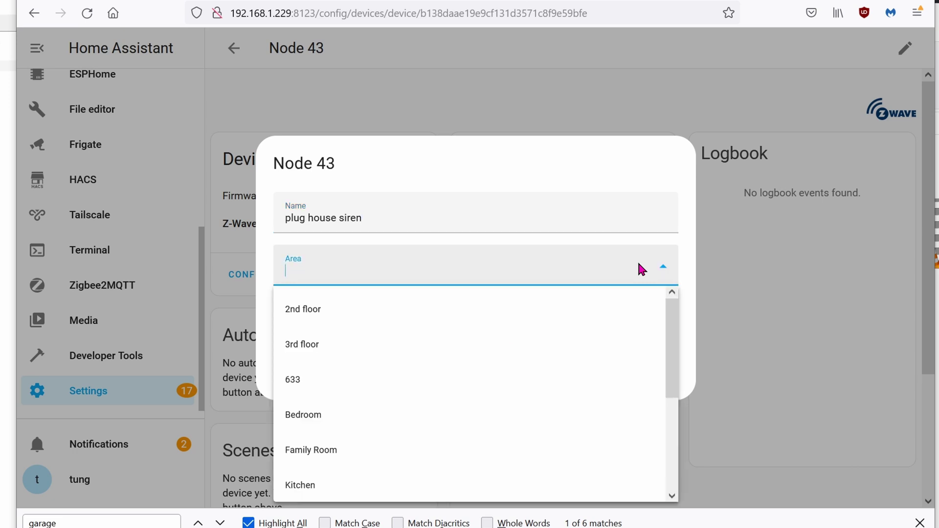
pyautogui.scroll(-3, 396, 487)
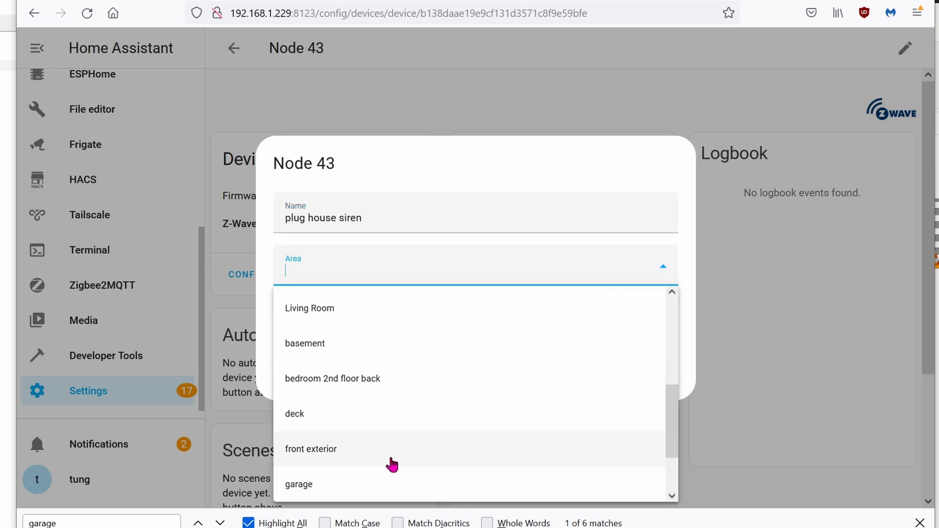
pyautogui.click(347, 343)
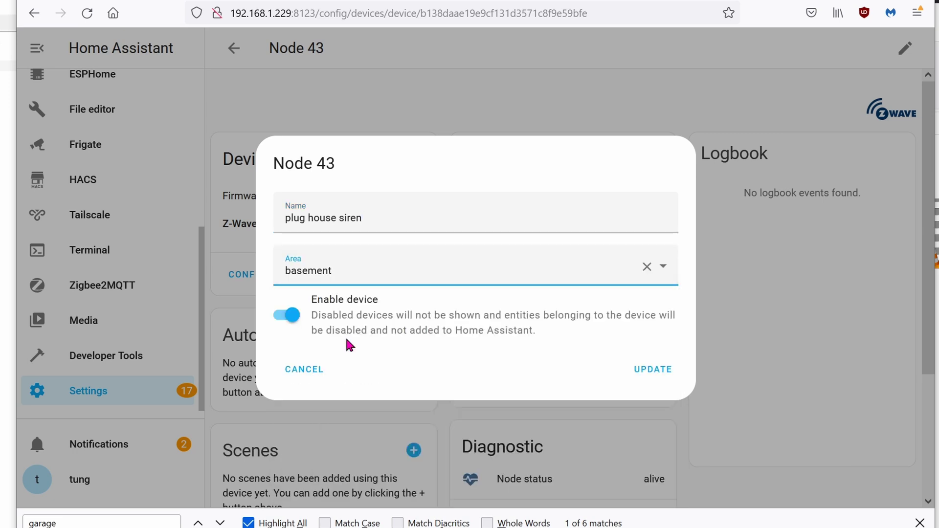
pyautogui.click(661, 383)
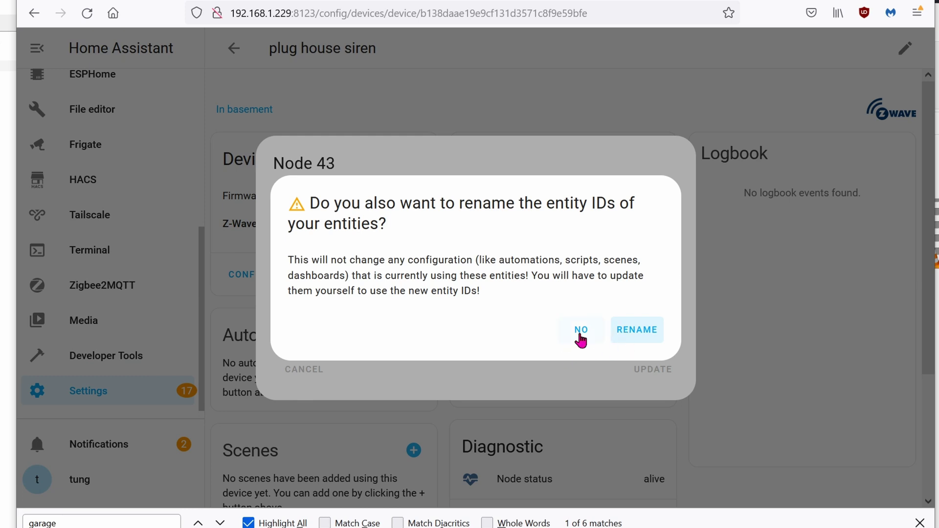
pyautogui.click(582, 335)
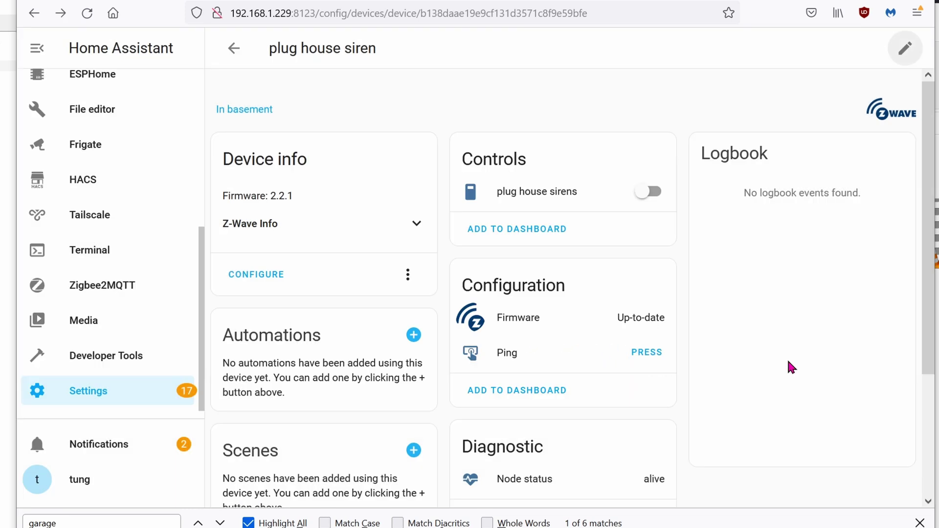
# Step: Go to Automations & Scenes and create a new automation starting from empty
pyautogui.click(136, 391)
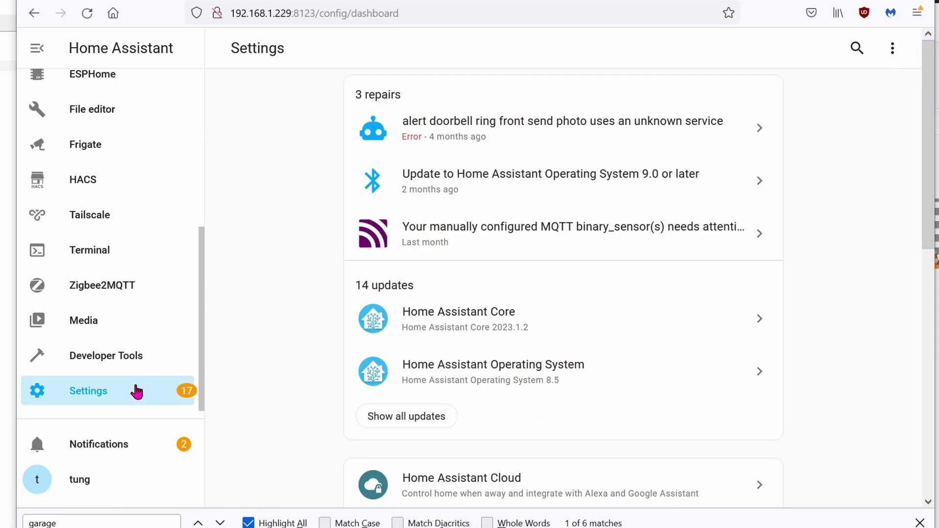
pyautogui.scroll(-5, 472, 310)
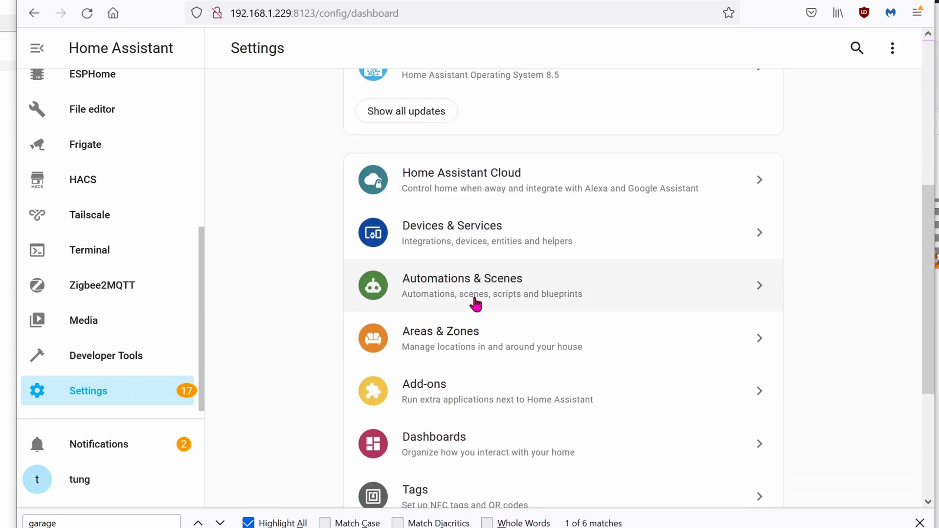
pyautogui.click(477, 298)
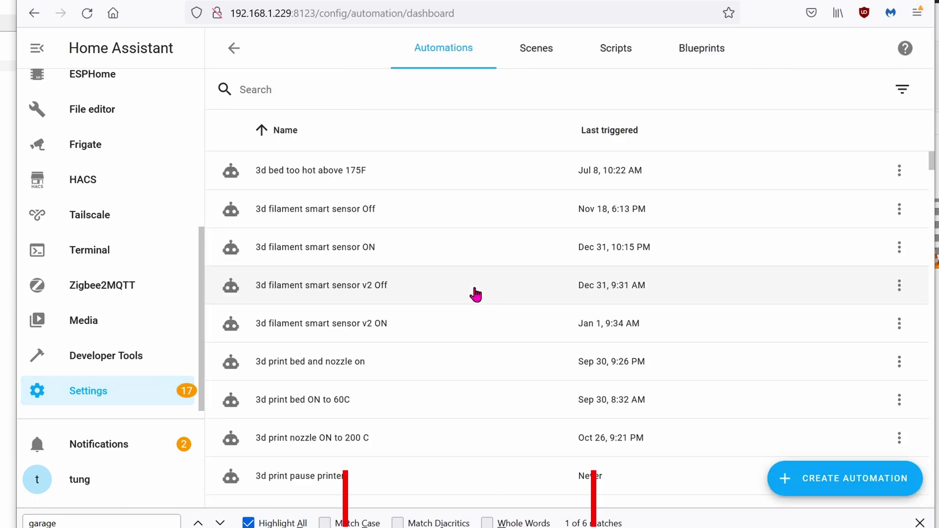
pyautogui.click(815, 482)
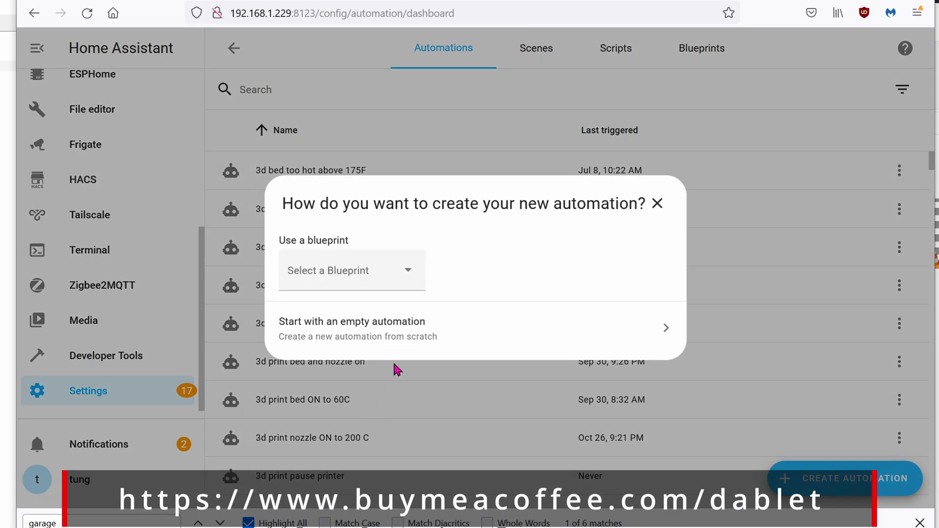
pyautogui.click(424, 337)
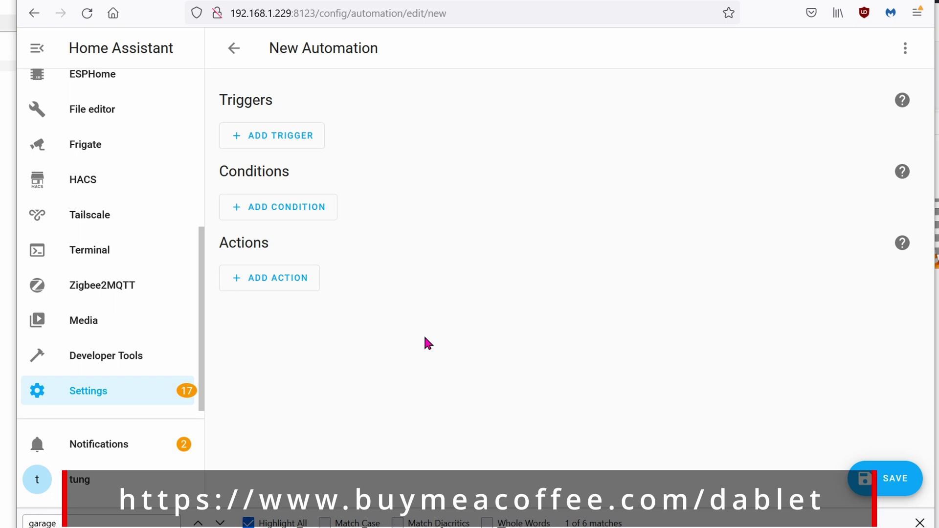
# Step: Add a State trigger on the Alarmo entity that fires when it changes to Triggered
pyautogui.click(307, 145)
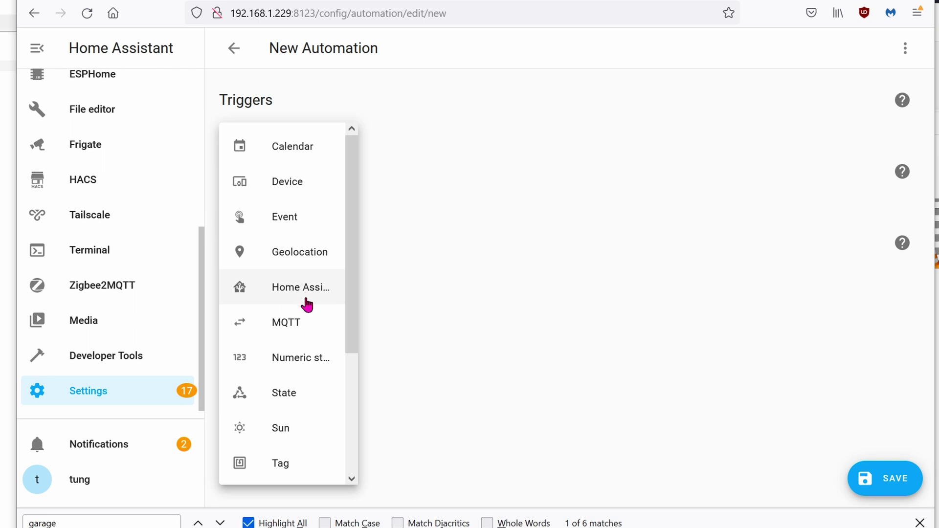
pyautogui.click(306, 393)
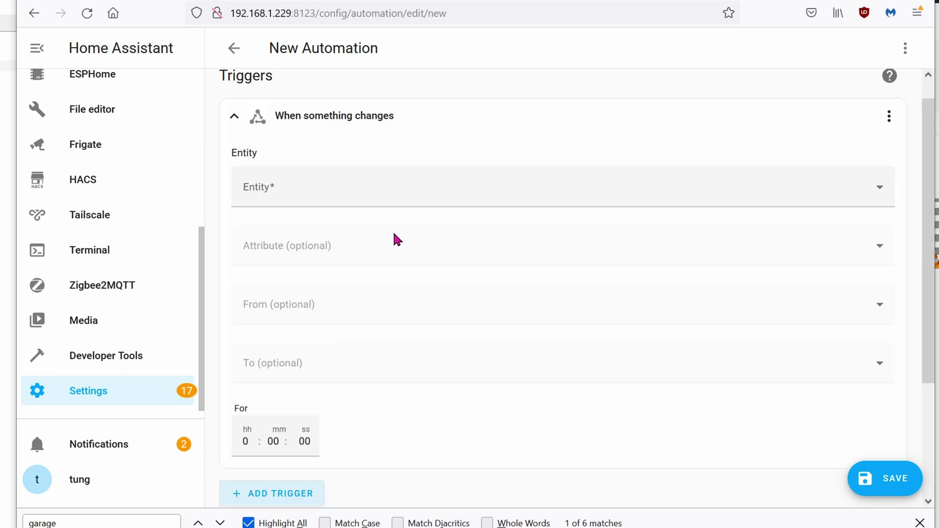
pyautogui.click(392, 198)
pyautogui.write('alarm')
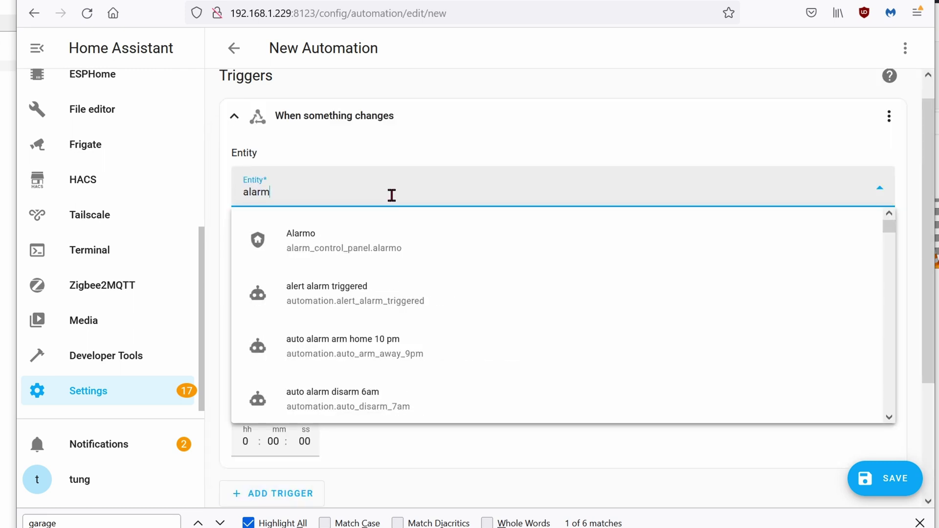
pyautogui.click(476, 257)
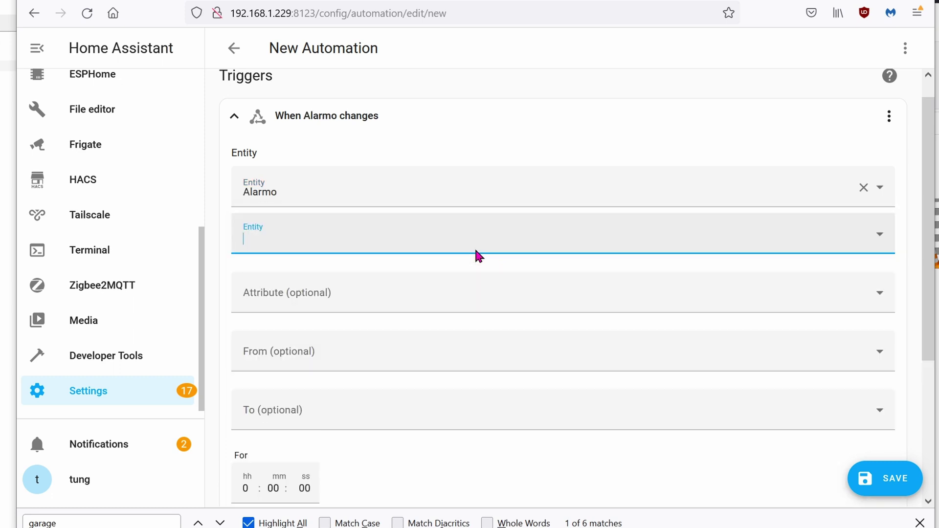
pyautogui.click(389, 410)
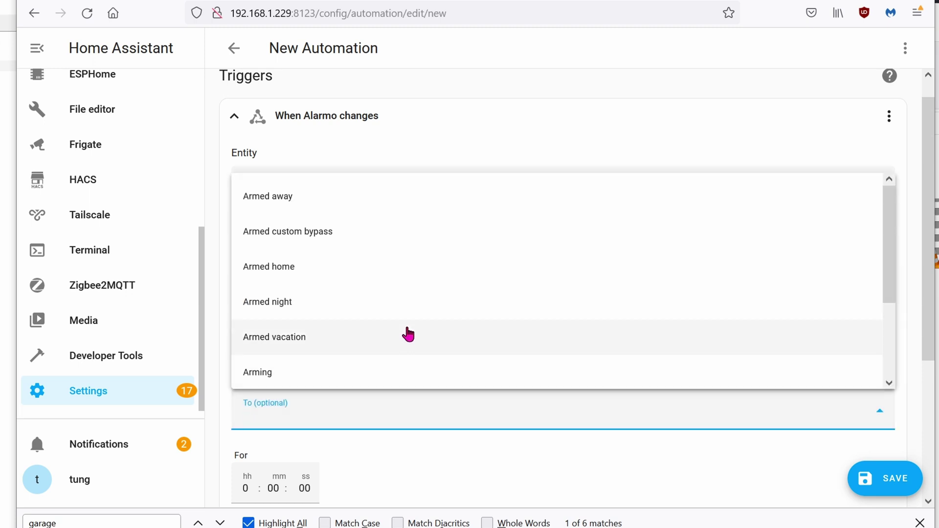
pyautogui.scroll(-4, 409, 331)
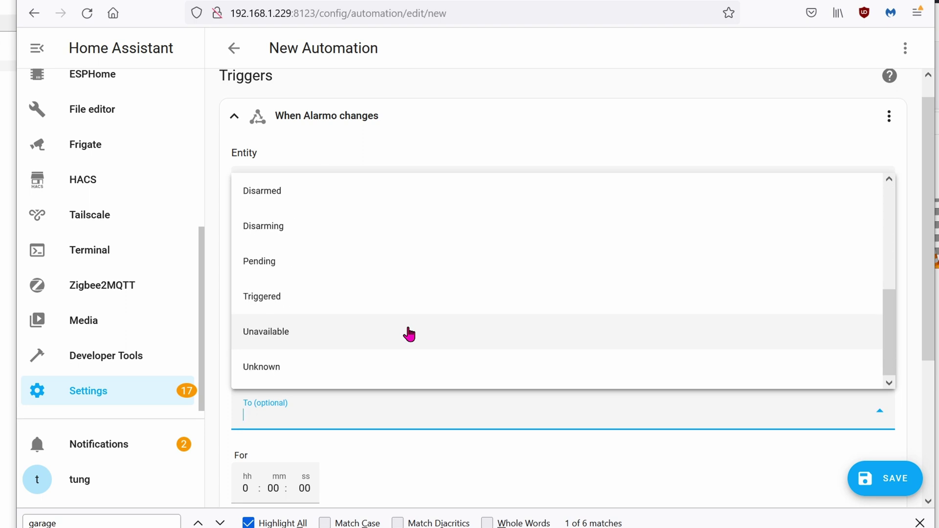
pyautogui.click(376, 305)
pyautogui.scroll(-3, 538, 374)
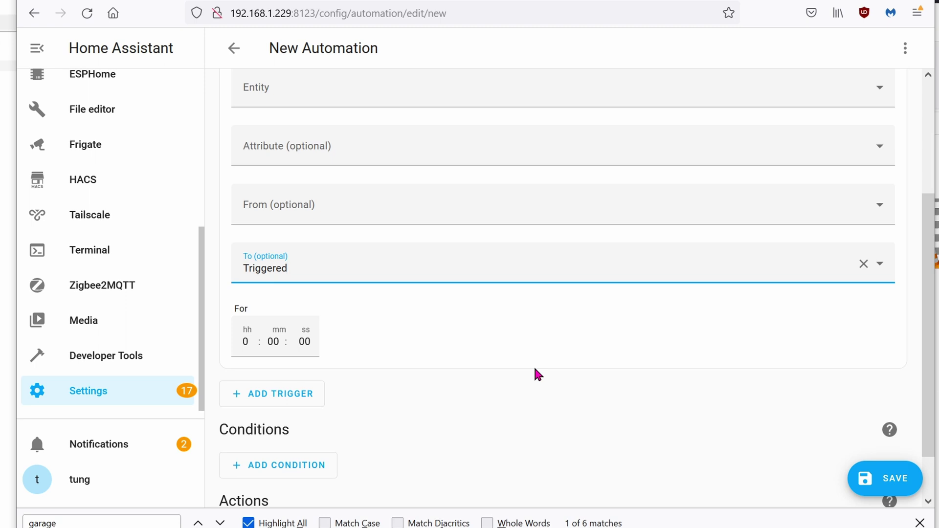
pyautogui.scroll(-1, 538, 374)
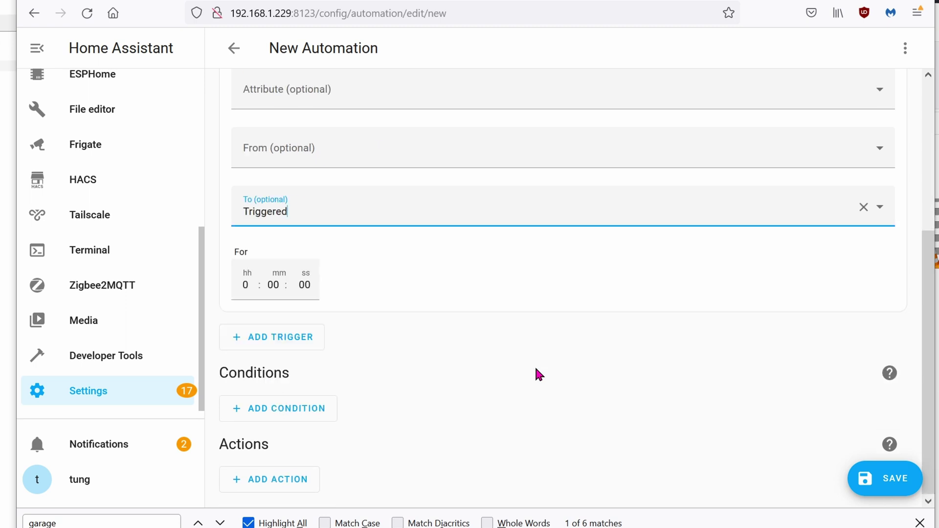
# Step: Add a Switch: Turn on service action targeting the plug house sirens entity
pyautogui.click(295, 492)
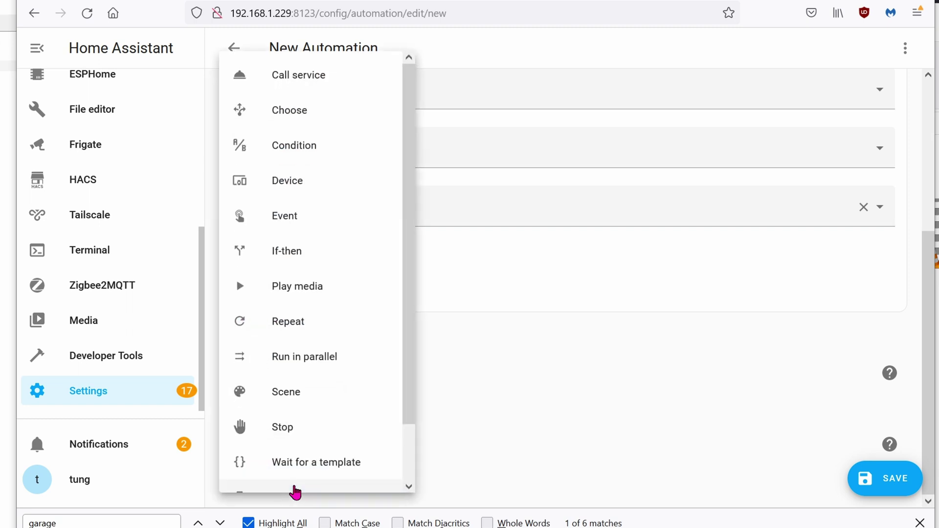
pyautogui.click(332, 76)
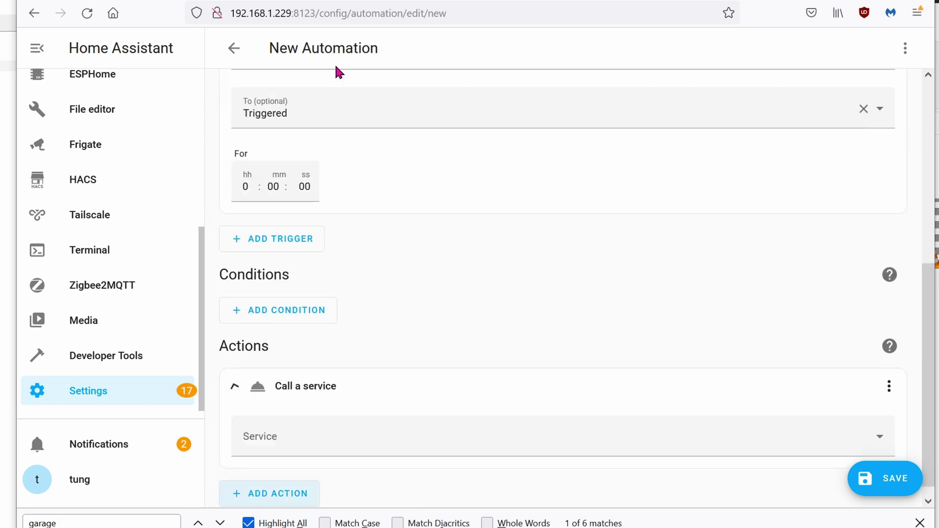
pyautogui.click(468, 420)
pyautogui.write('sw')
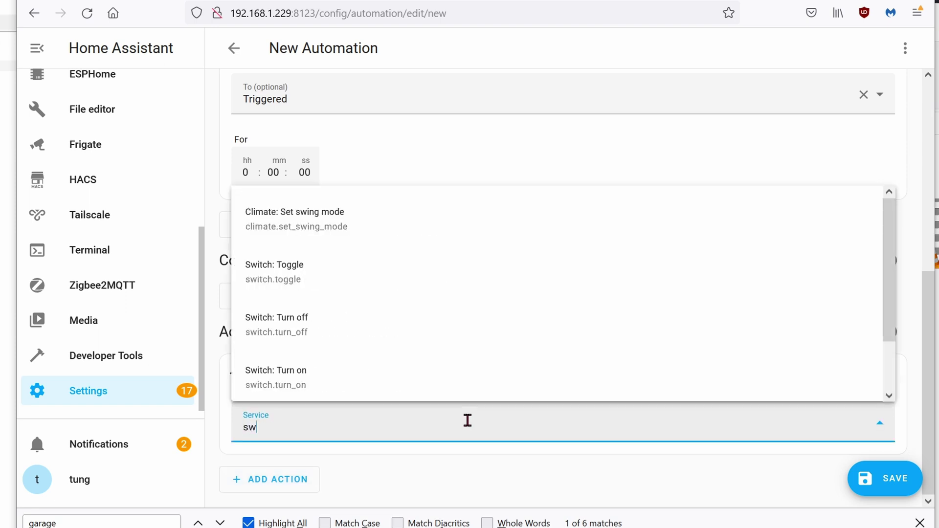
pyautogui.click(419, 381)
pyautogui.scroll(-2, 419, 381)
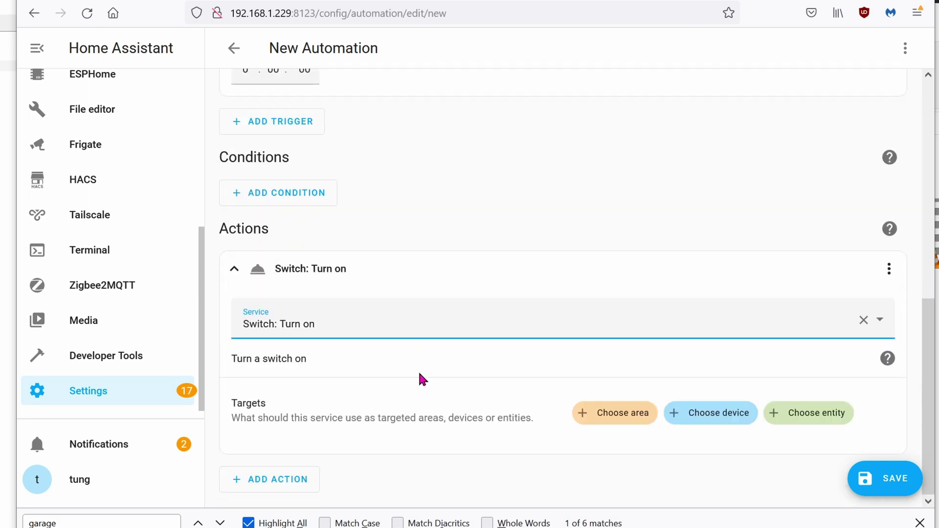
pyautogui.click(834, 419)
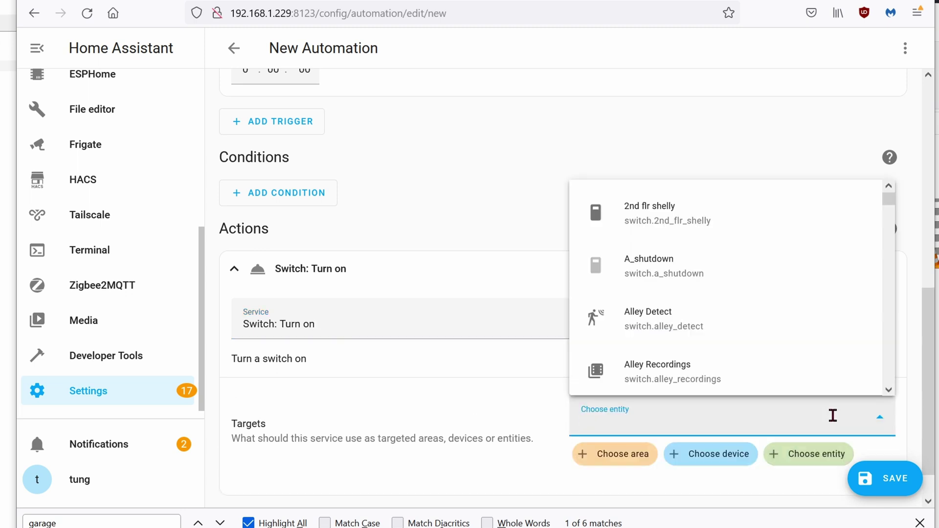
pyautogui.write('plug')
pyautogui.press('Return')
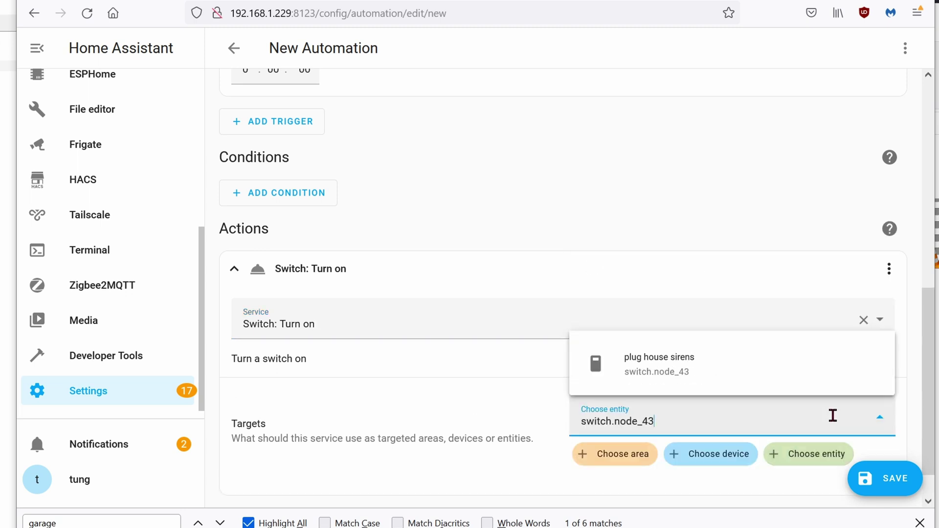
pyautogui.click(797, 377)
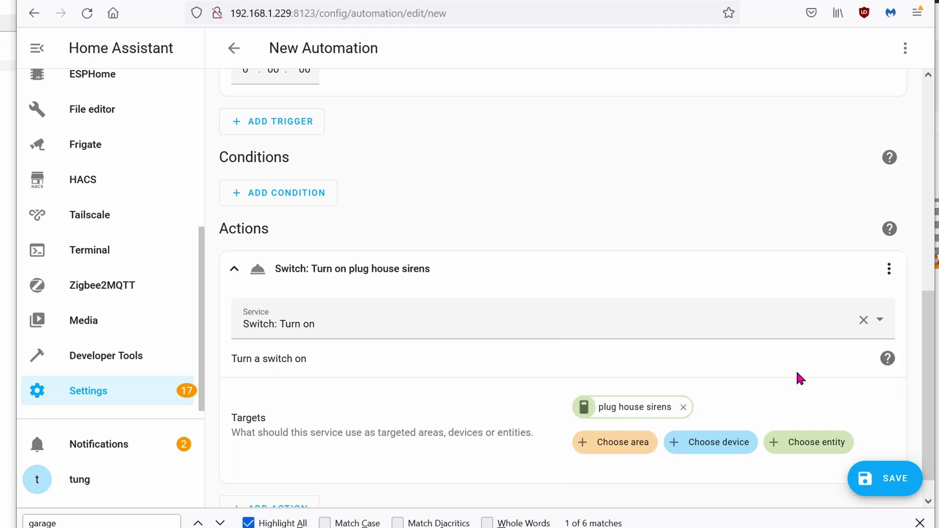
# Step: Save the automation and start entering the name 'alert house Alarmo triggered'
pyautogui.click(890, 479)
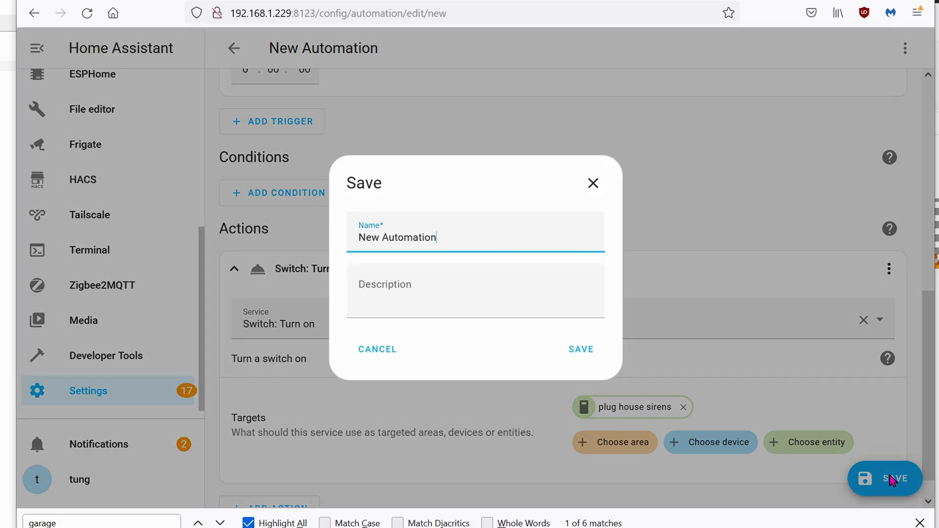
pyautogui.write('aler')
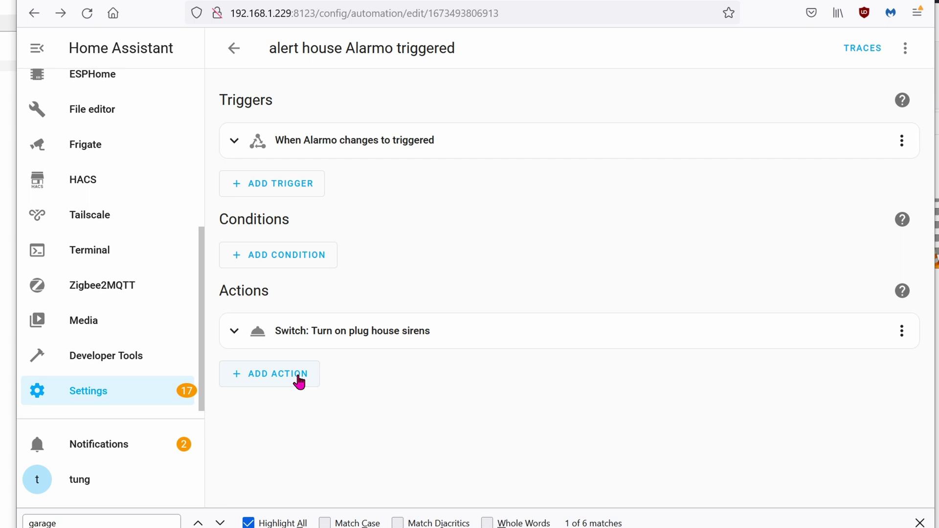
# Step: Add a notify.telegram action with message 'the house siren is on!!!' and save the automation
pyautogui.click(299, 382)
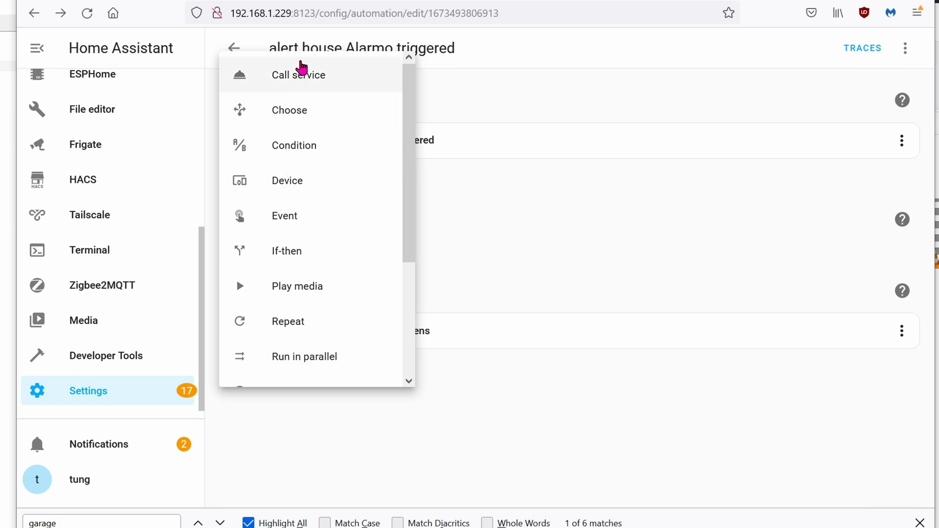
pyautogui.click(313, 74)
pyautogui.click(435, 422)
pyautogui.write('notify.tel')
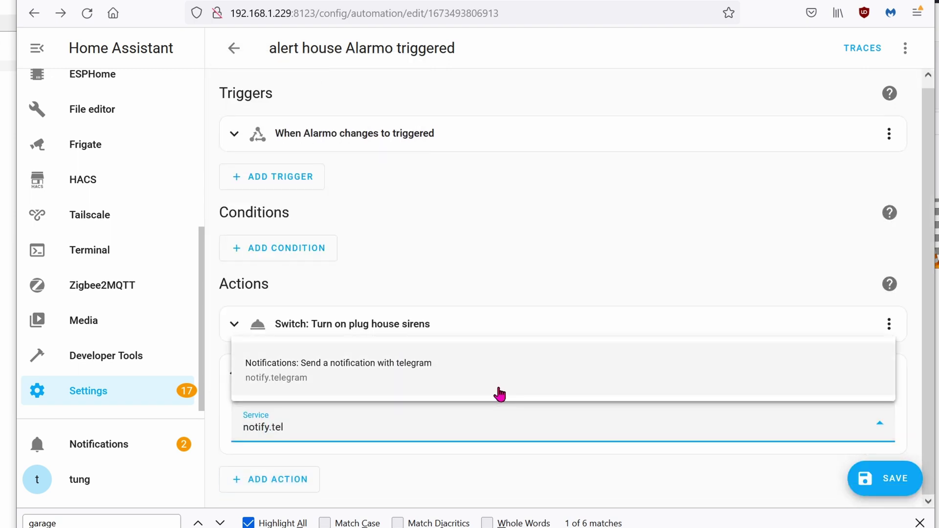
pyautogui.click(500, 394)
pyautogui.click(684, 227)
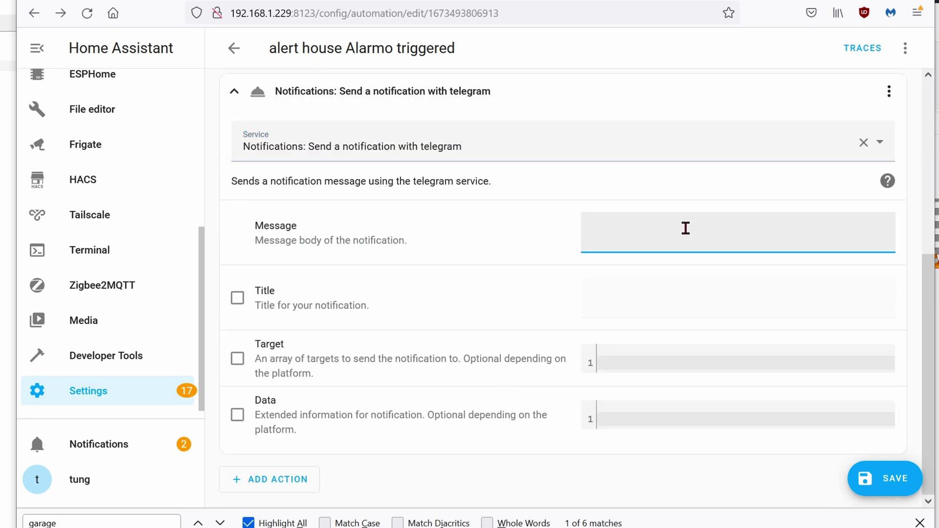
pyautogui.write('the house siren is on!!!')
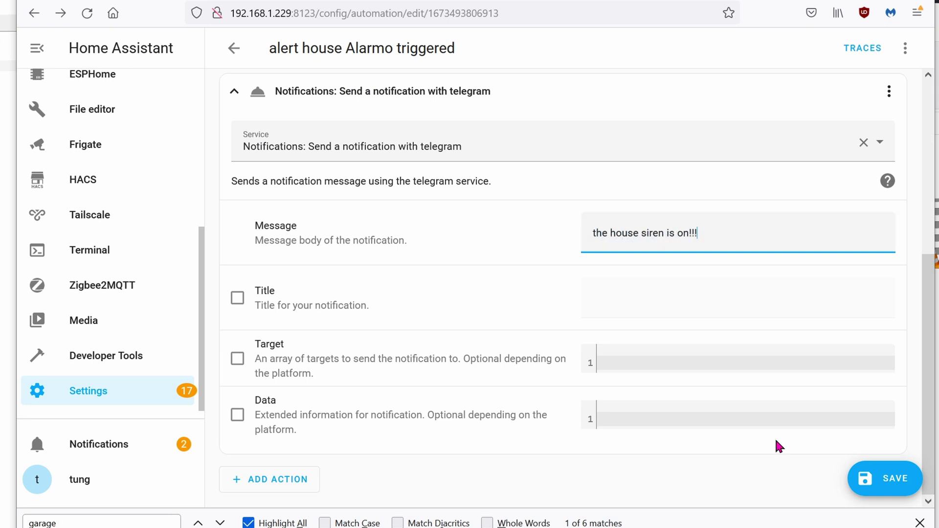
pyautogui.click(903, 488)
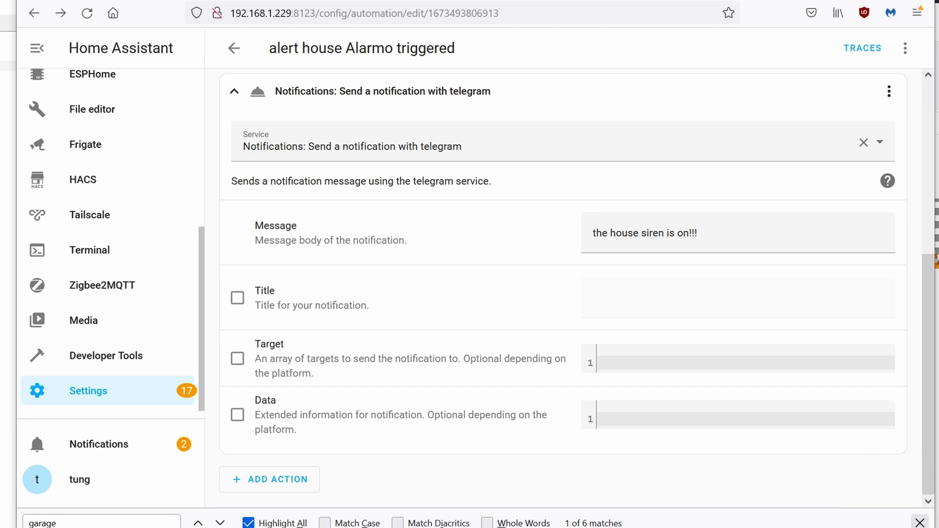
# Step: Close the browser's find bar searching for 'garage'
pyautogui.click(919, 522)
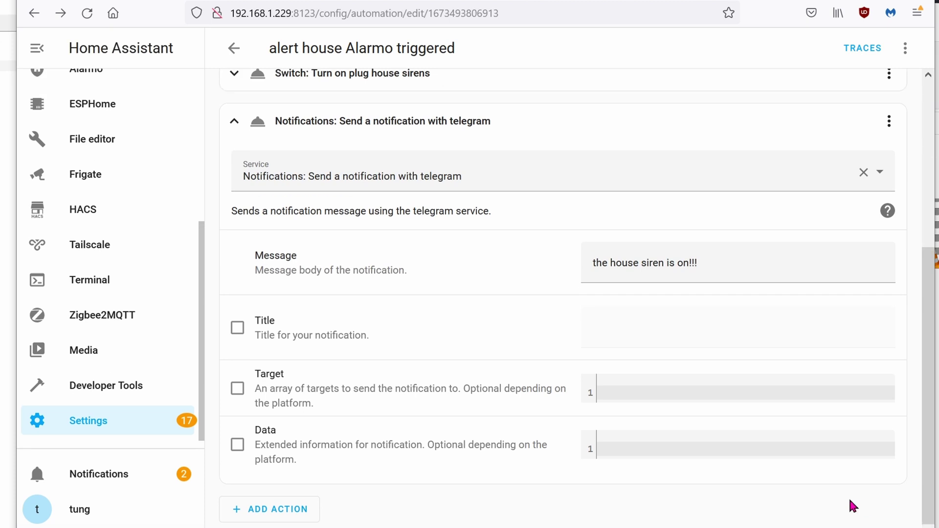